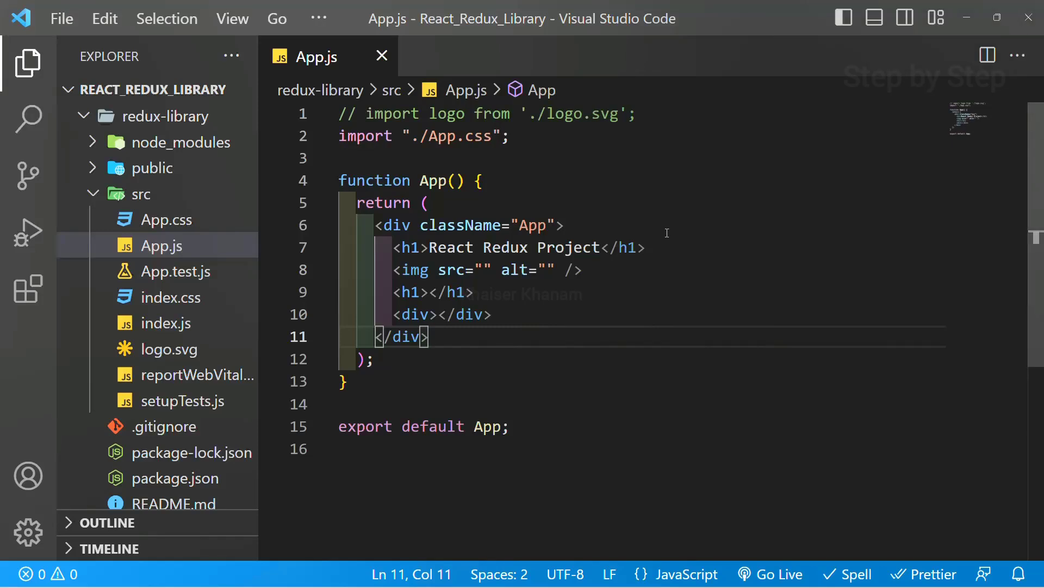
Delete the empty img, h1 and div lines from App.js and save the file
{"action": "left_click_drag", "start_coordinate": [529, 314], "coordinate": [326, 261]}
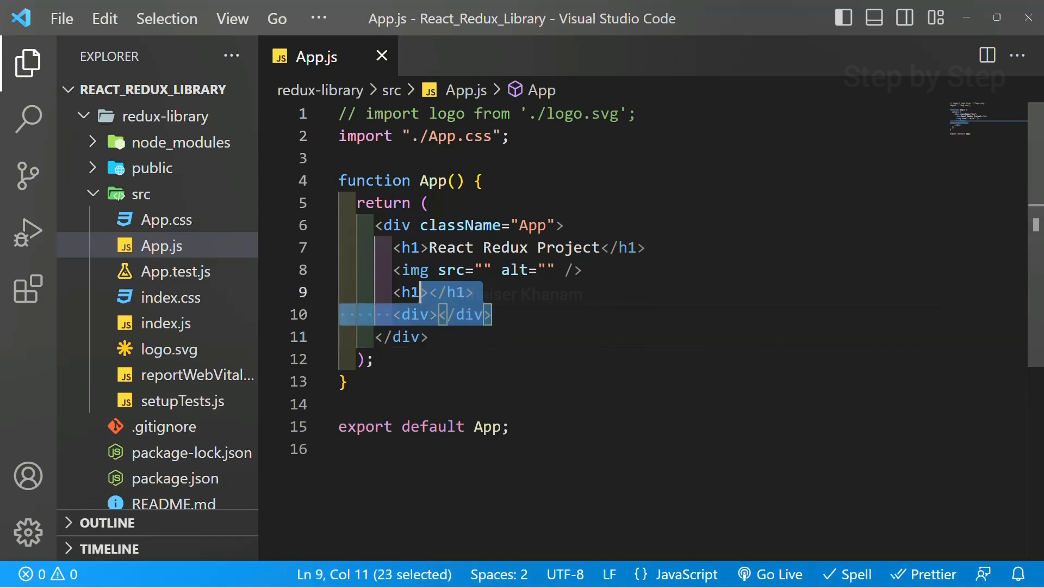
{"action": "key", "text": "BackSpace"}
{"action": "key", "text": "BackSpace"}
{"action": "key", "text": "ctrl+s"}
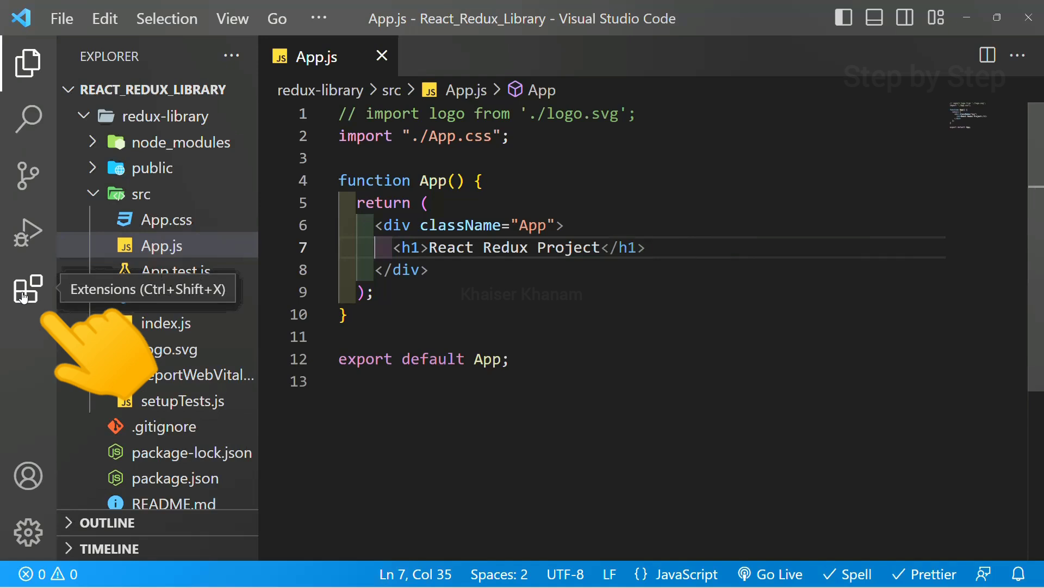
Show the Extensions panel, glance at the Installed and Recommended lists, and focus the search box
{"action": "left_click", "coordinate": [25, 297]}
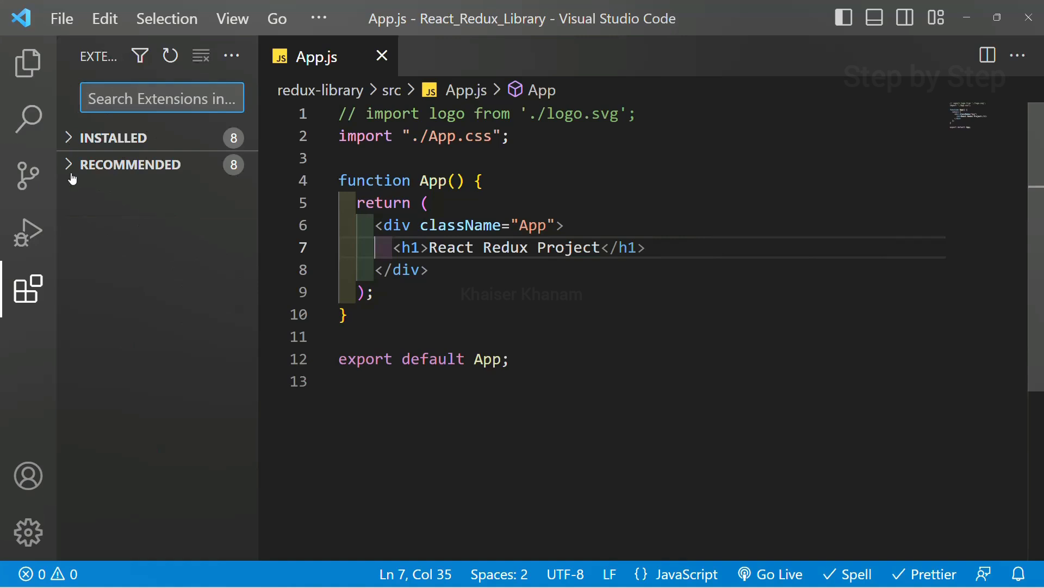
{"action": "left_click", "coordinate": [67, 139]}
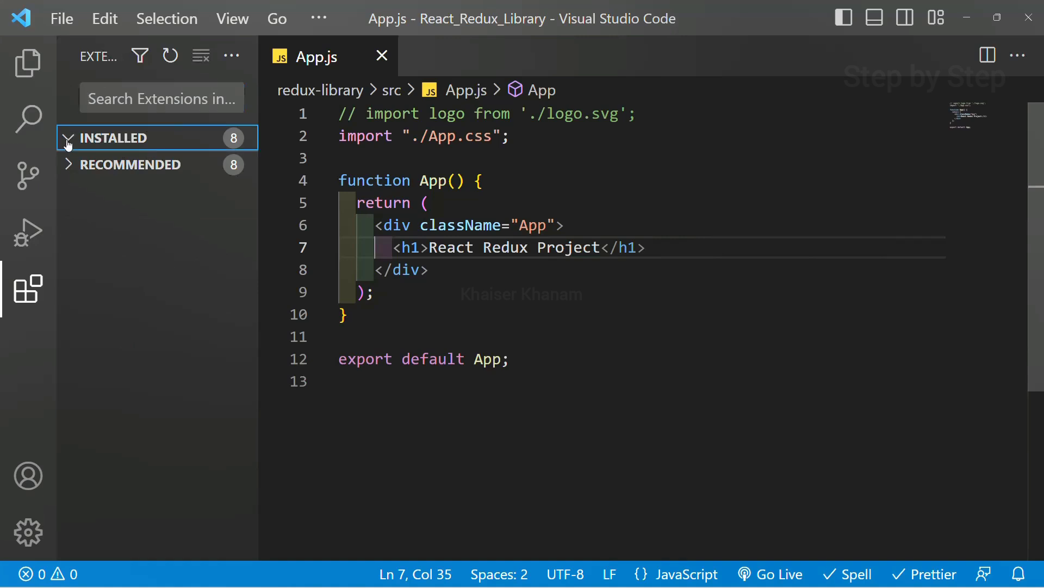
{"action": "scroll", "coordinate": [116, 300], "scroll_direction": "down", "scroll_amount": 2}
{"action": "scroll", "coordinate": [82, 291], "scroll_direction": "down", "scroll_amount": 2}
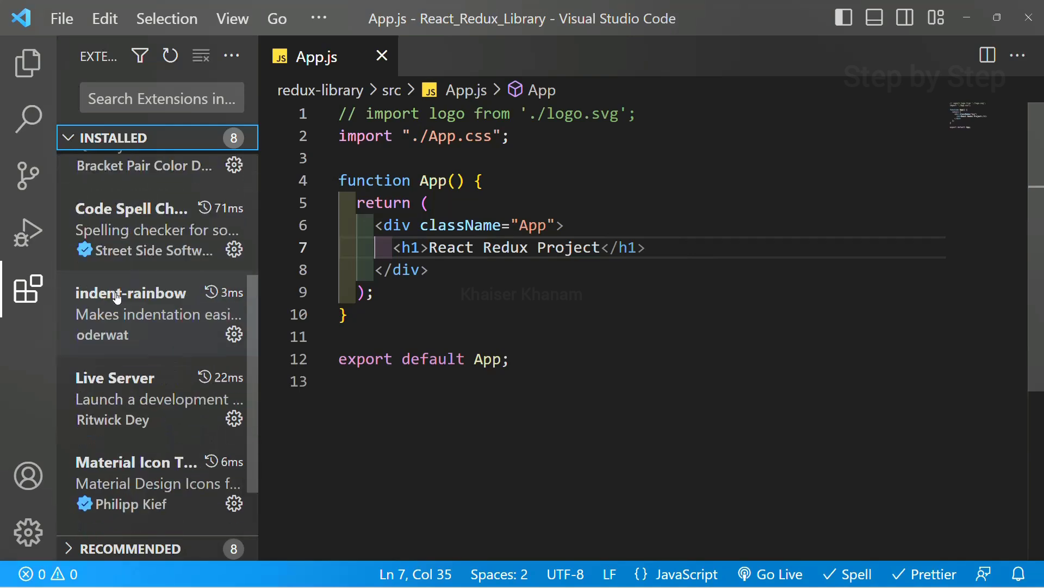
{"action": "scroll", "coordinate": [81, 291], "scroll_direction": "up", "scroll_amount": 4}
{"action": "left_click", "coordinate": [70, 137]}
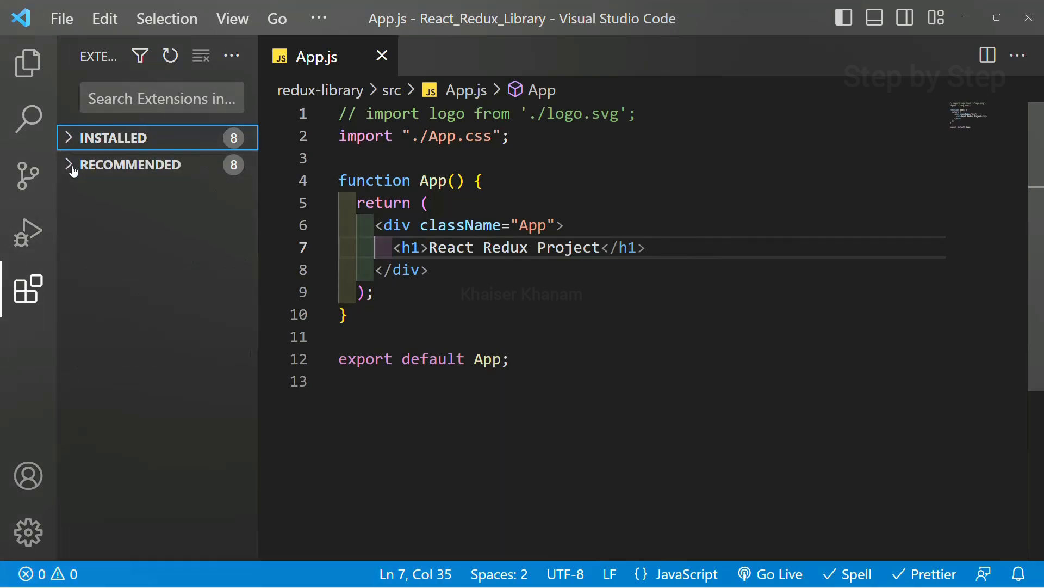
{"action": "left_click", "coordinate": [70, 165]}
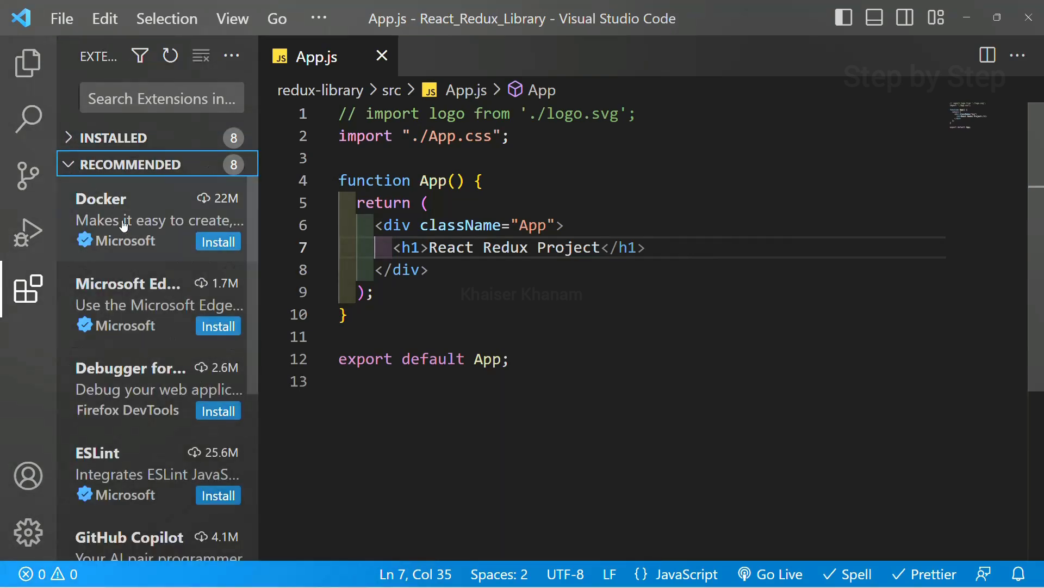
{"action": "left_click", "coordinate": [69, 165]}
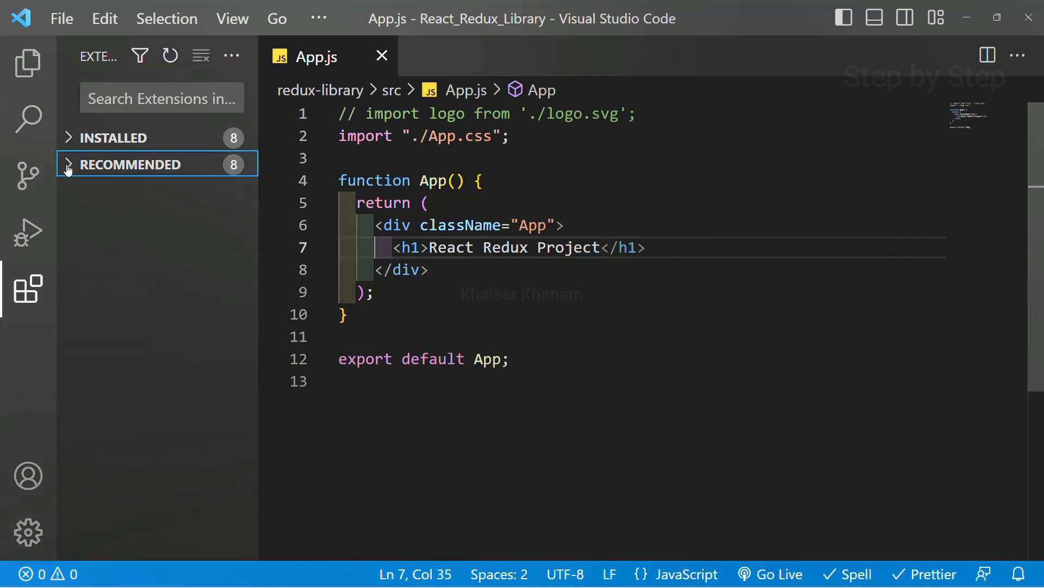
{"action": "left_click", "coordinate": [107, 98]}
{"action": "type", "text": "e"}
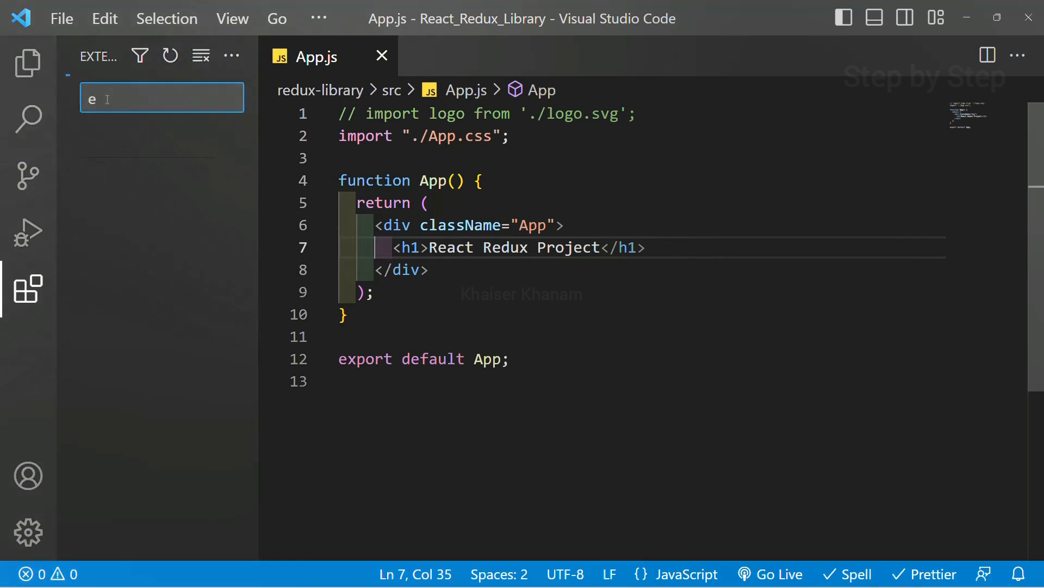
{"action": "type", "text": "s7"}
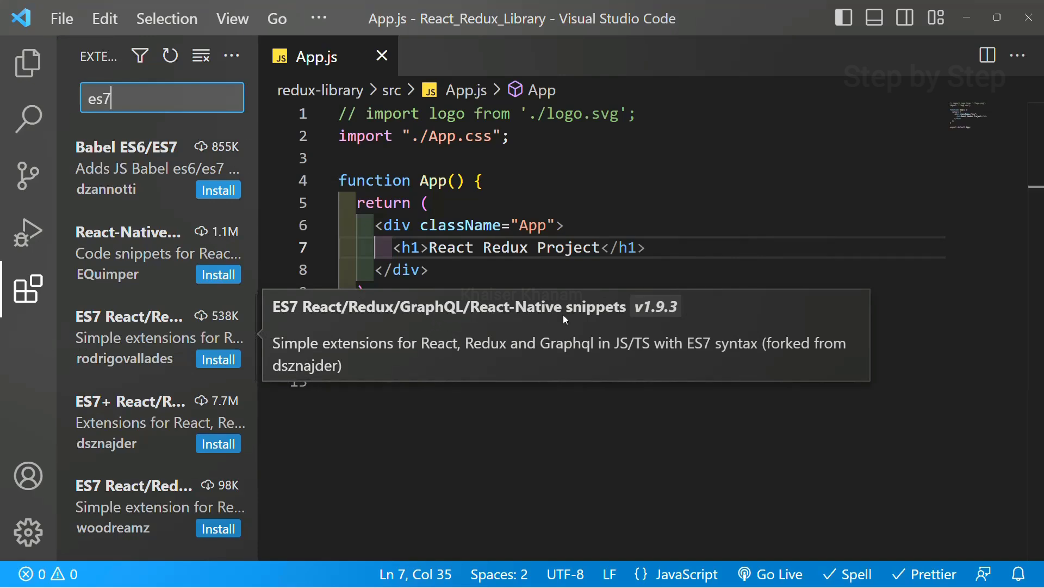
View the ES7 React/Redux snippets extension details and highlight the imp → import moduleName from 'module' example
{"action": "left_click", "coordinate": [149, 329]}
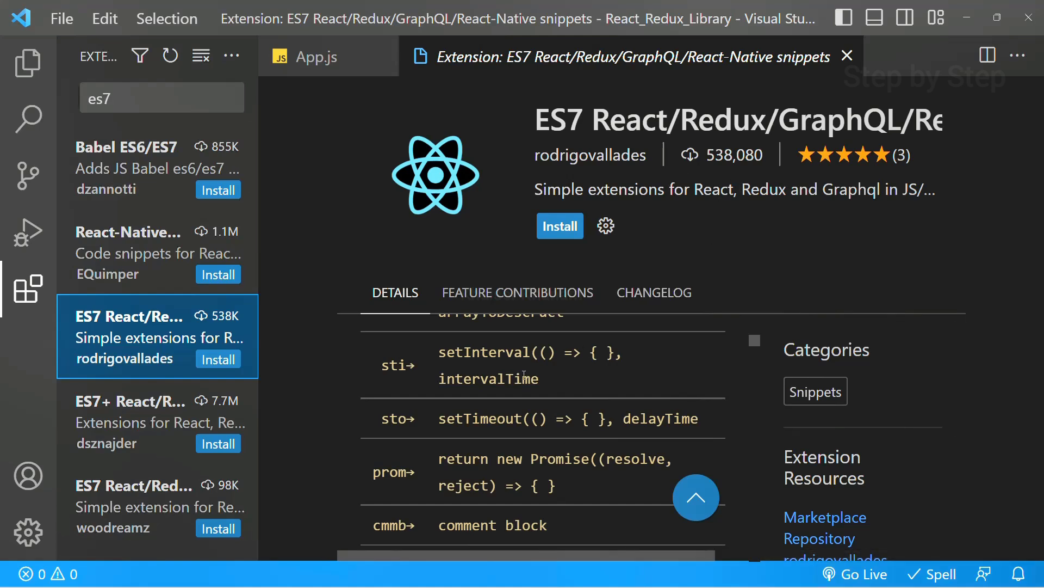
{"action": "scroll", "coordinate": [509, 365], "scroll_direction": "up", "scroll_amount": 3}
{"action": "scroll", "coordinate": [509, 365], "scroll_direction": "up", "scroll_amount": 5}
{"action": "scroll", "coordinate": [510, 360], "scroll_direction": "up", "scroll_amount": 5}
{"action": "scroll", "coordinate": [490, 368], "scroll_direction": "down", "scroll_amount": 1}
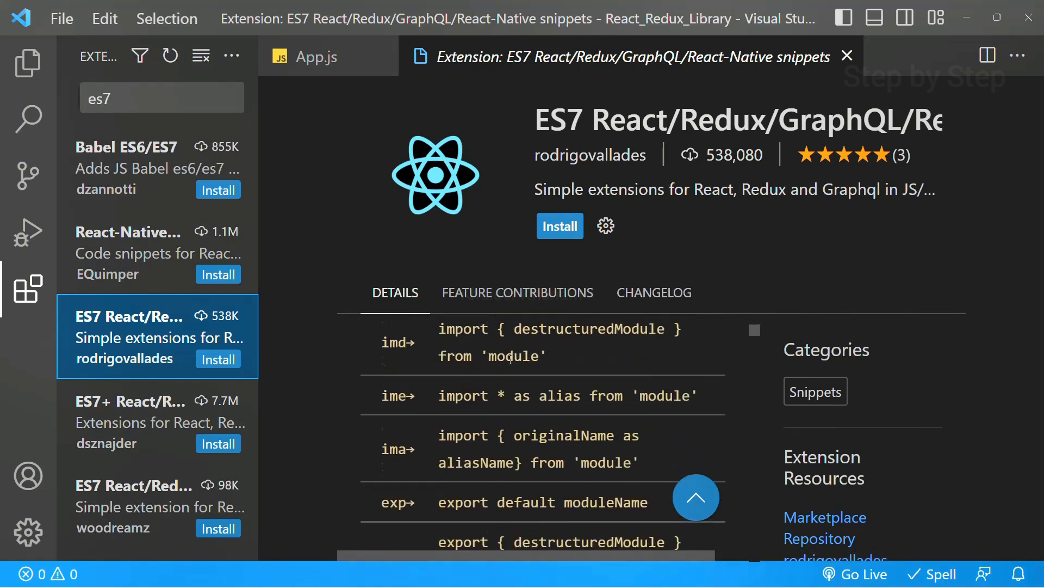
{"action": "scroll", "coordinate": [454, 383], "scroll_direction": "up", "scroll_amount": 1}
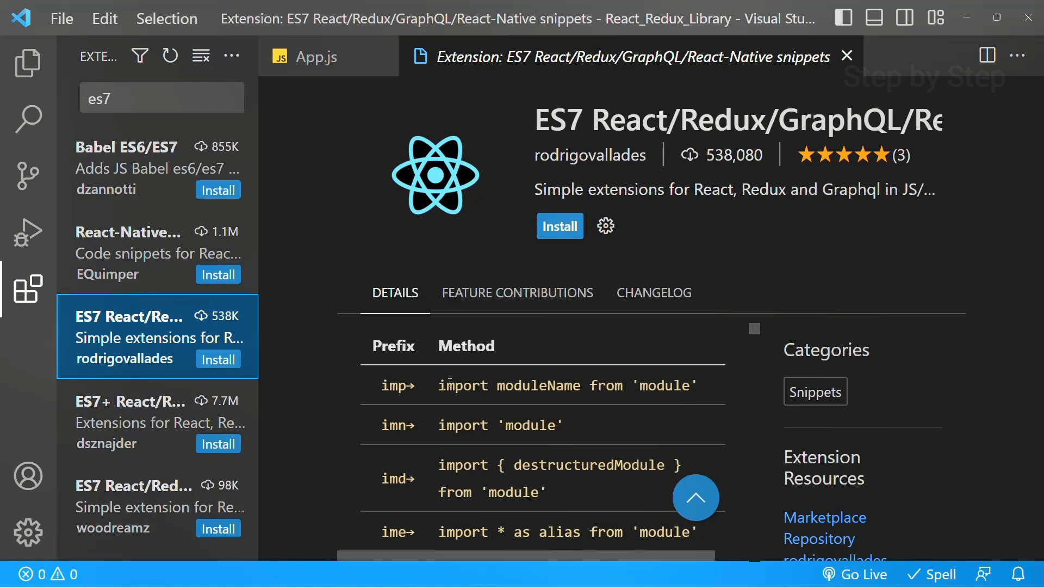
{"action": "left_click_drag", "start_coordinate": [441, 386], "coordinate": [709, 381]}
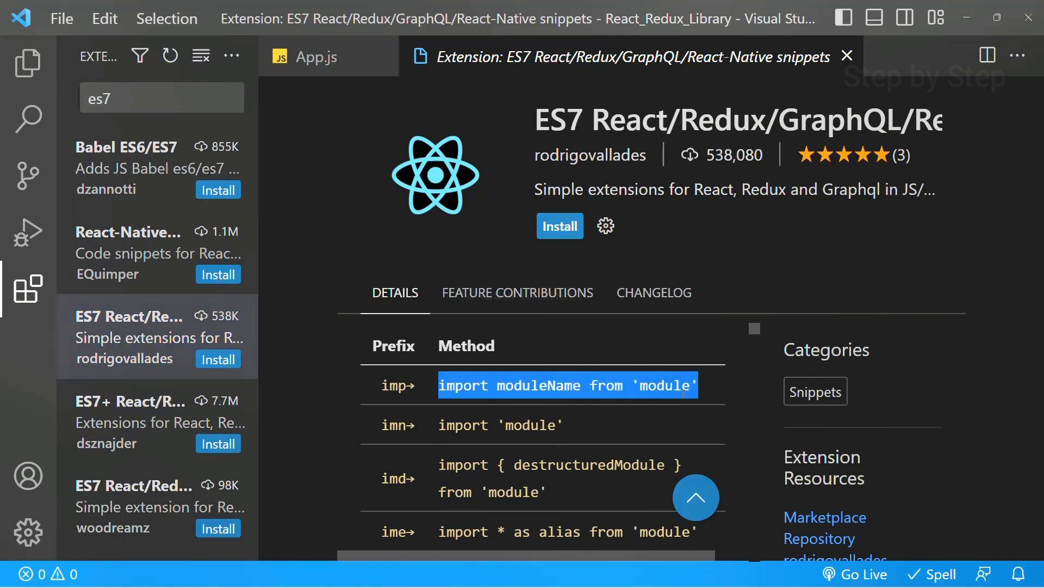
Install the ES7 React/Redux/GraphQL/React-Native snippets extension
{"action": "left_click", "coordinate": [551, 228]}
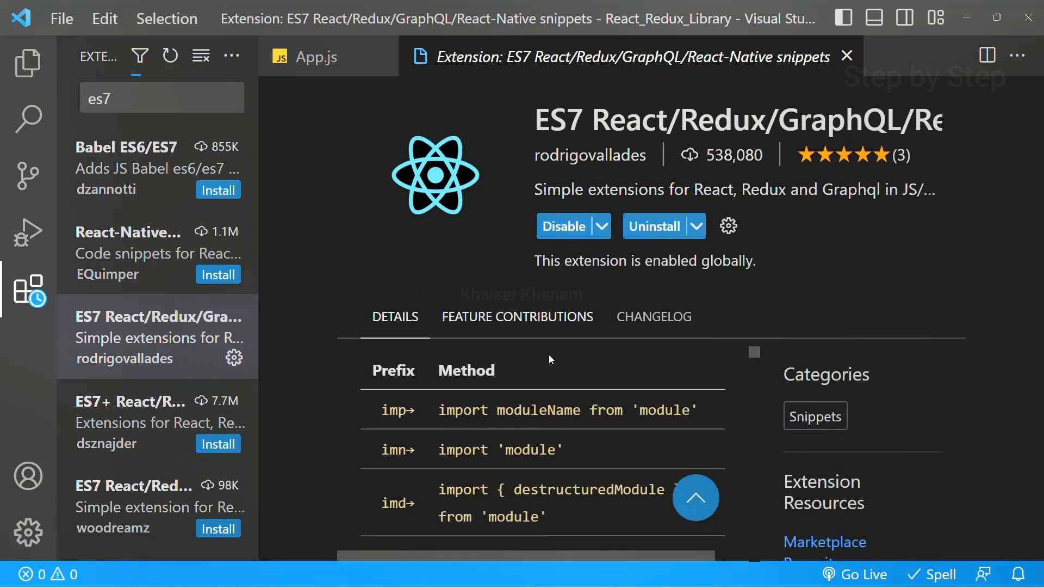
{"action": "scroll", "coordinate": [549, 354], "scroll_direction": "down", "scroll_amount": 2}
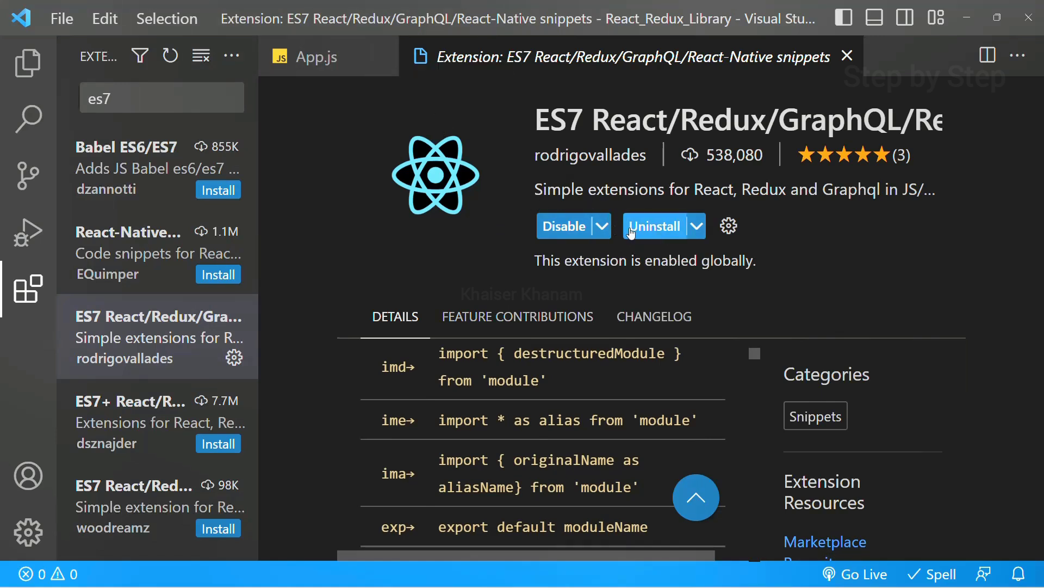
Insert import moduleName from 'module' on line 3 of App.js via the imp snippet and select it
{"action": "left_click", "coordinate": [330, 57]}
{"action": "left_click", "coordinate": [573, 149]}
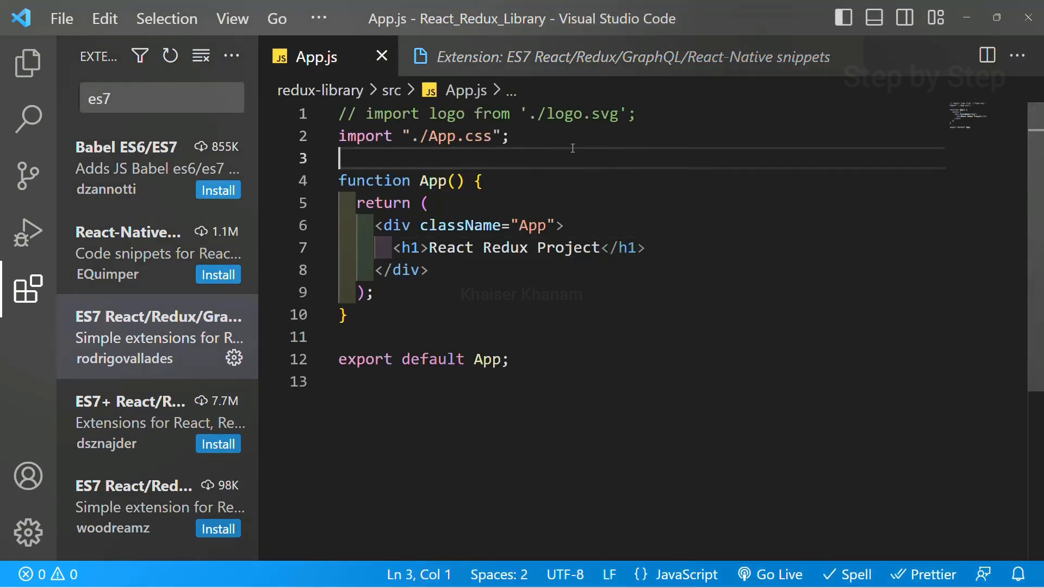
{"action": "type", "text": "imp"}
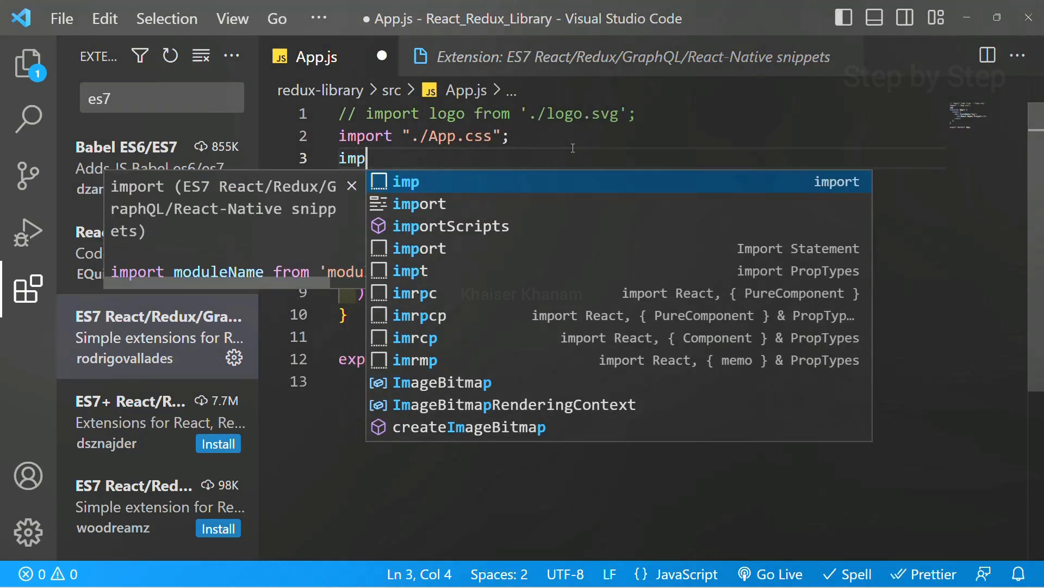
{"action": "key", "text": "Return"}
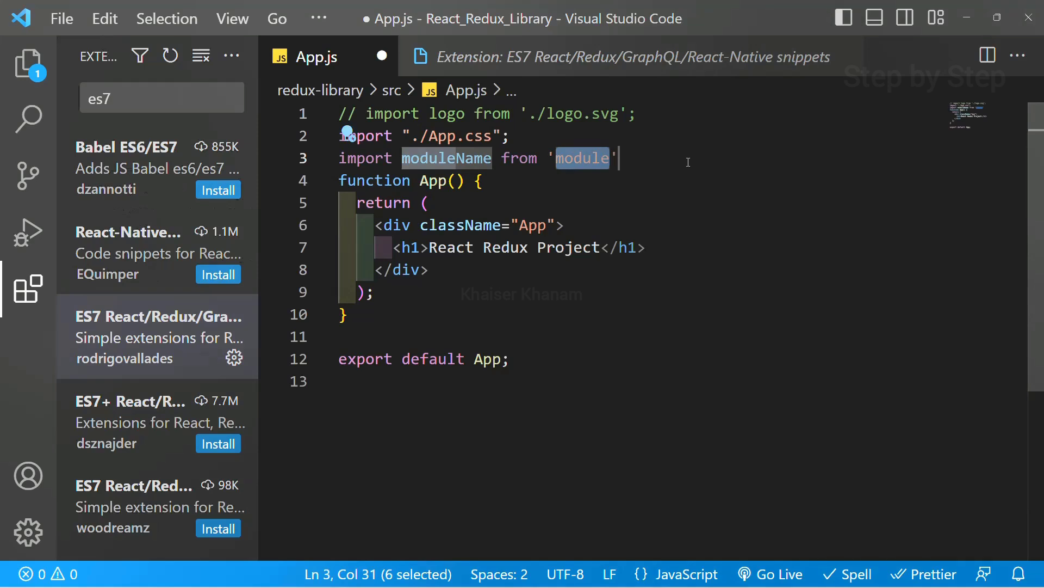
{"action": "key", "text": "Tab"}
{"action": "key", "text": "shift+Home"}
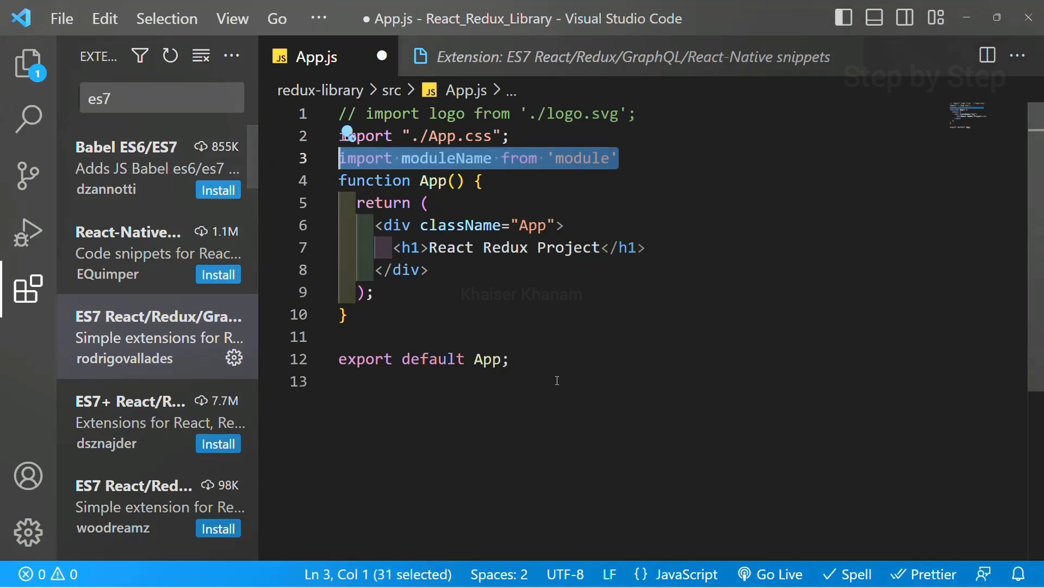
Clear App.js and regenerate it as an arrow-function App component via the rafce snippet
{"action": "left_click_drag", "start_coordinate": [531, 359], "coordinate": [339, 114]}
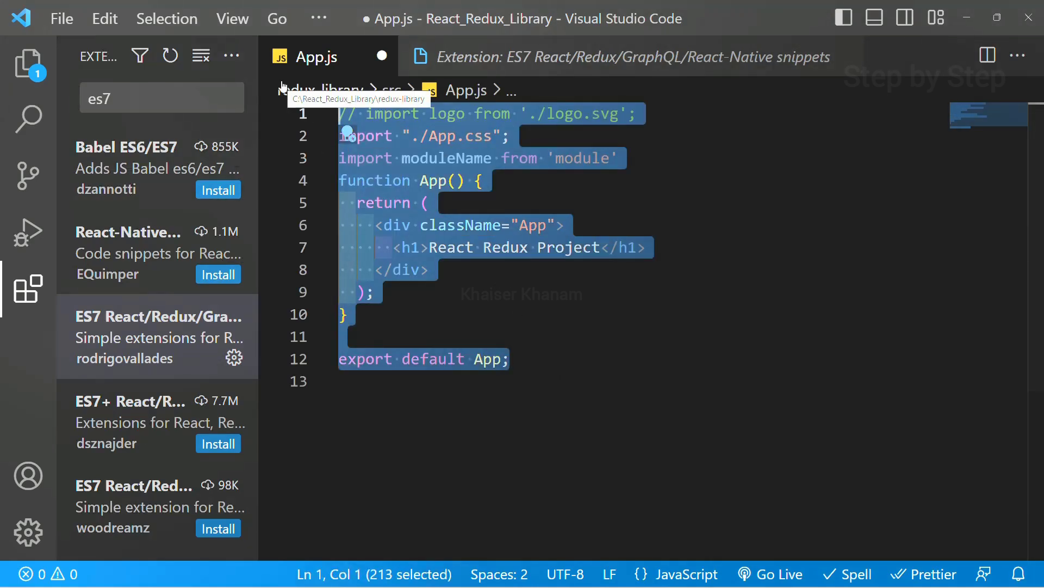
{"action": "key", "text": "BackSpace"}
{"action": "type", "text": "raf"}
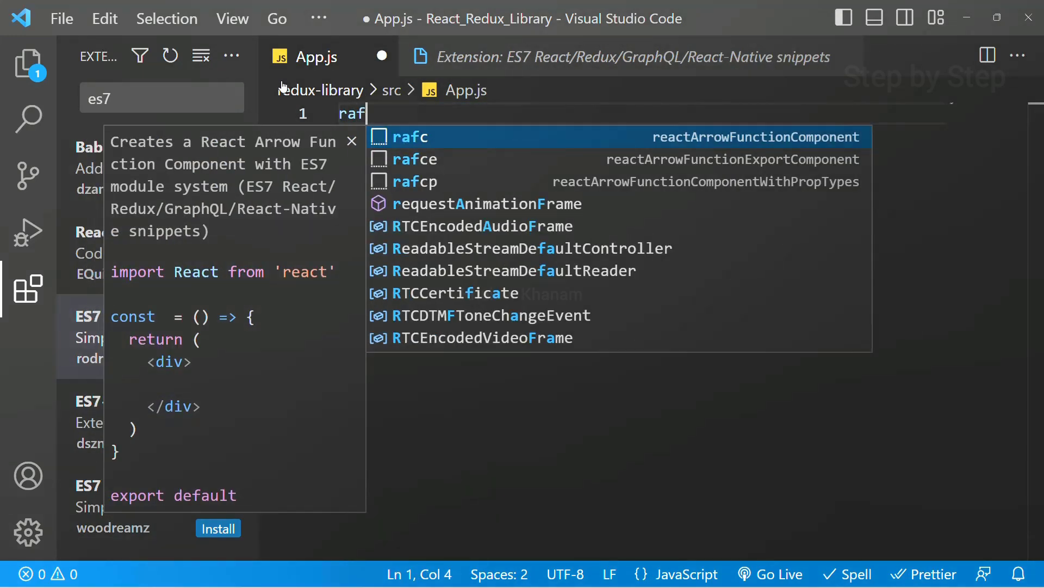
{"action": "type", "text": "ce"}
{"action": "key", "text": "Return"}
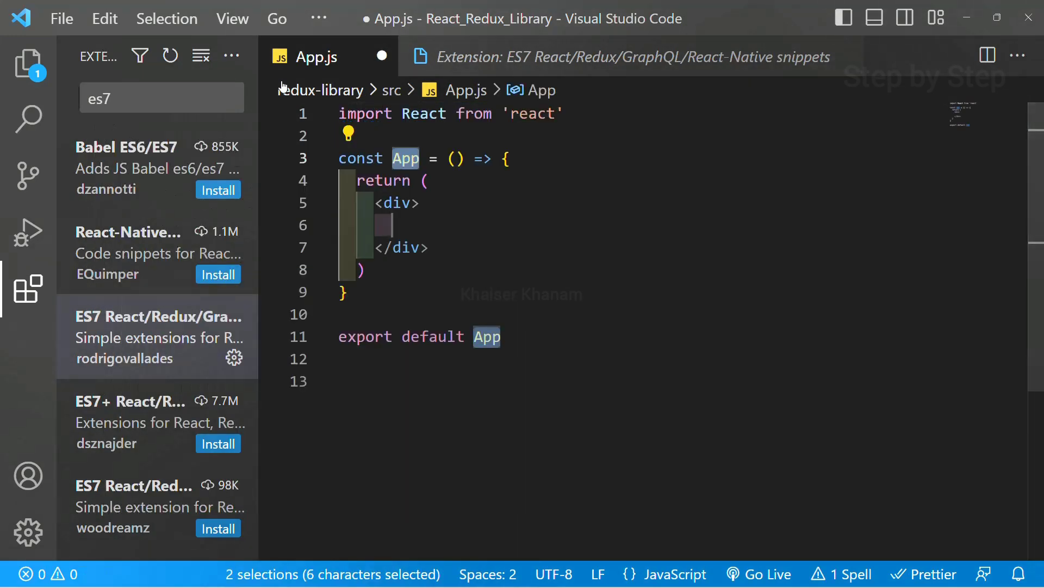
{"action": "left_click_drag", "start_coordinate": [523, 336], "coordinate": [339, 113]}
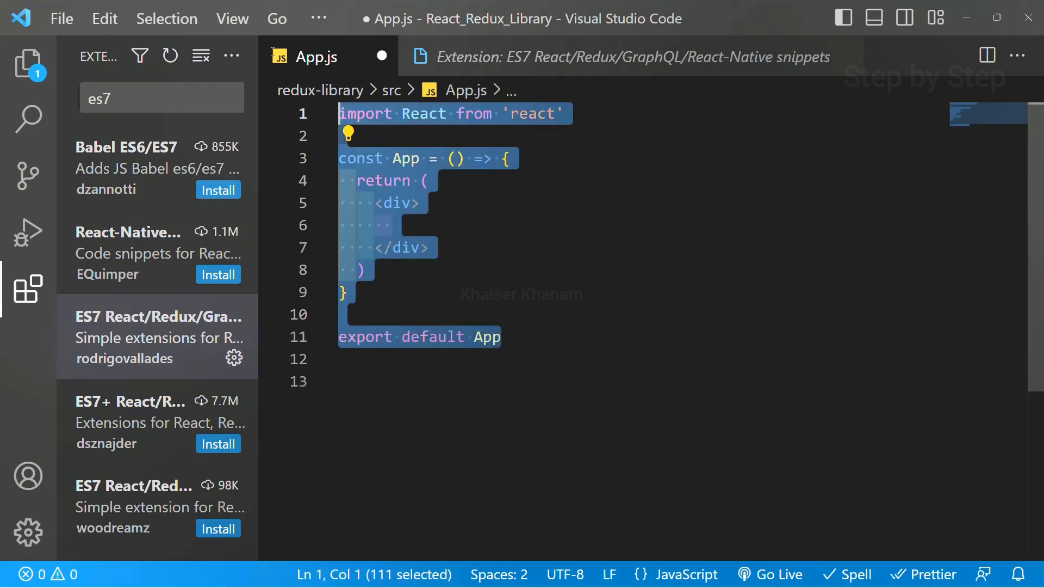
{"action": "left_click", "coordinate": [896, 461]}
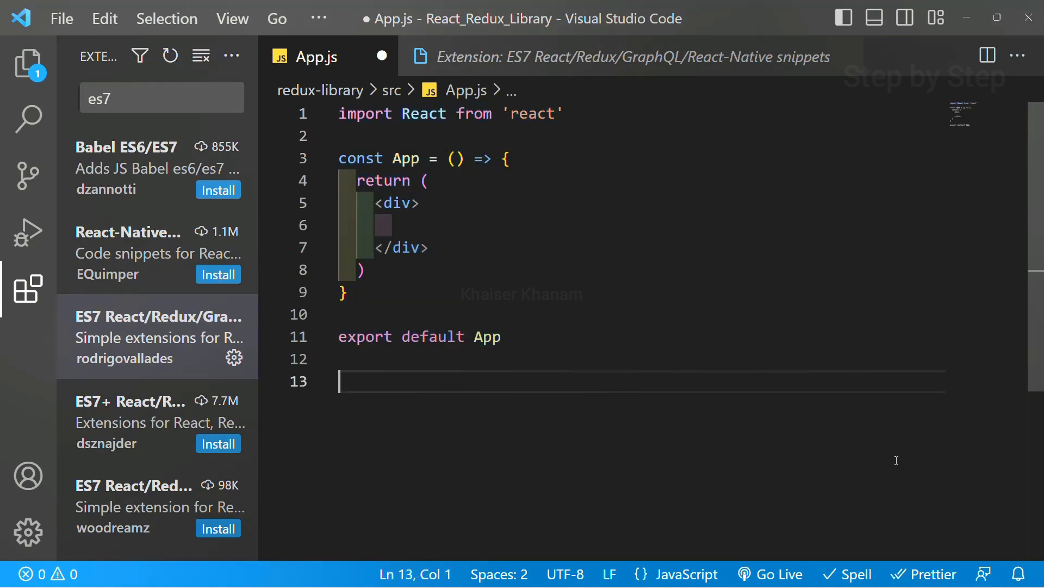